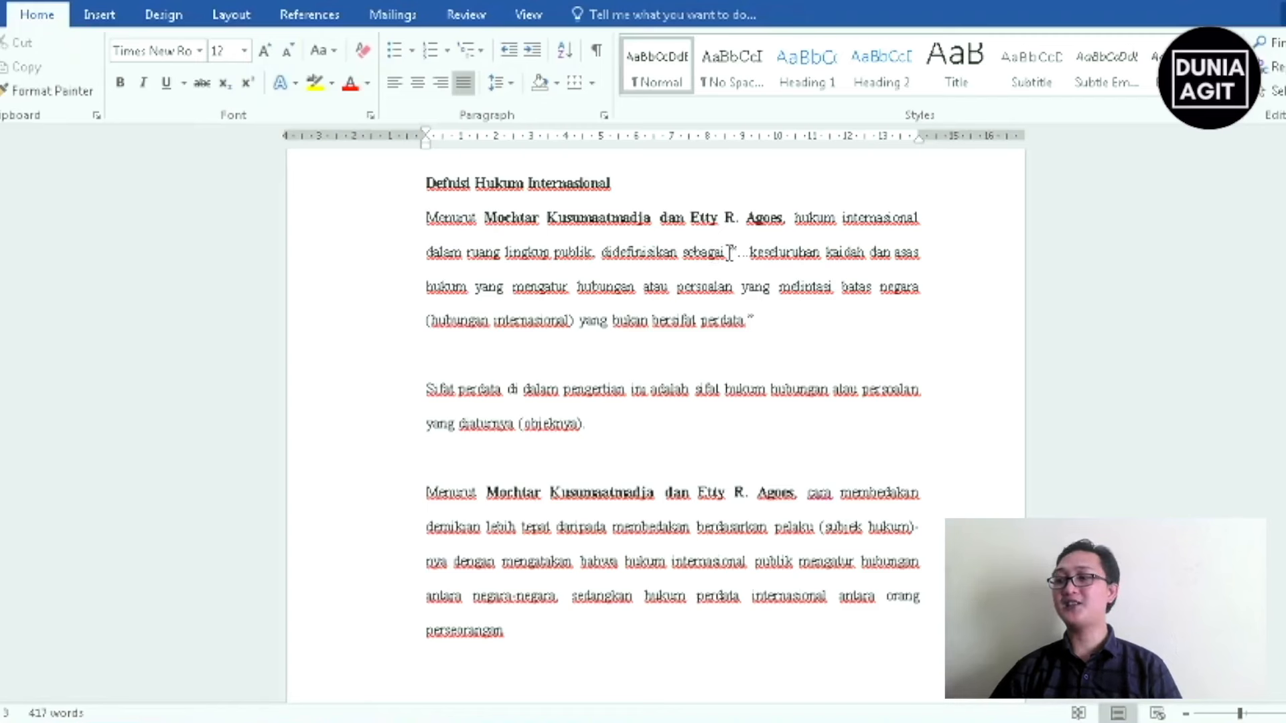
# Insert a footnote after the closing quotation mark of the first definition, following "bukan bersifat perdata.".
pyautogui.moveTo(729, 253); pyautogui.dragTo(750, 320)
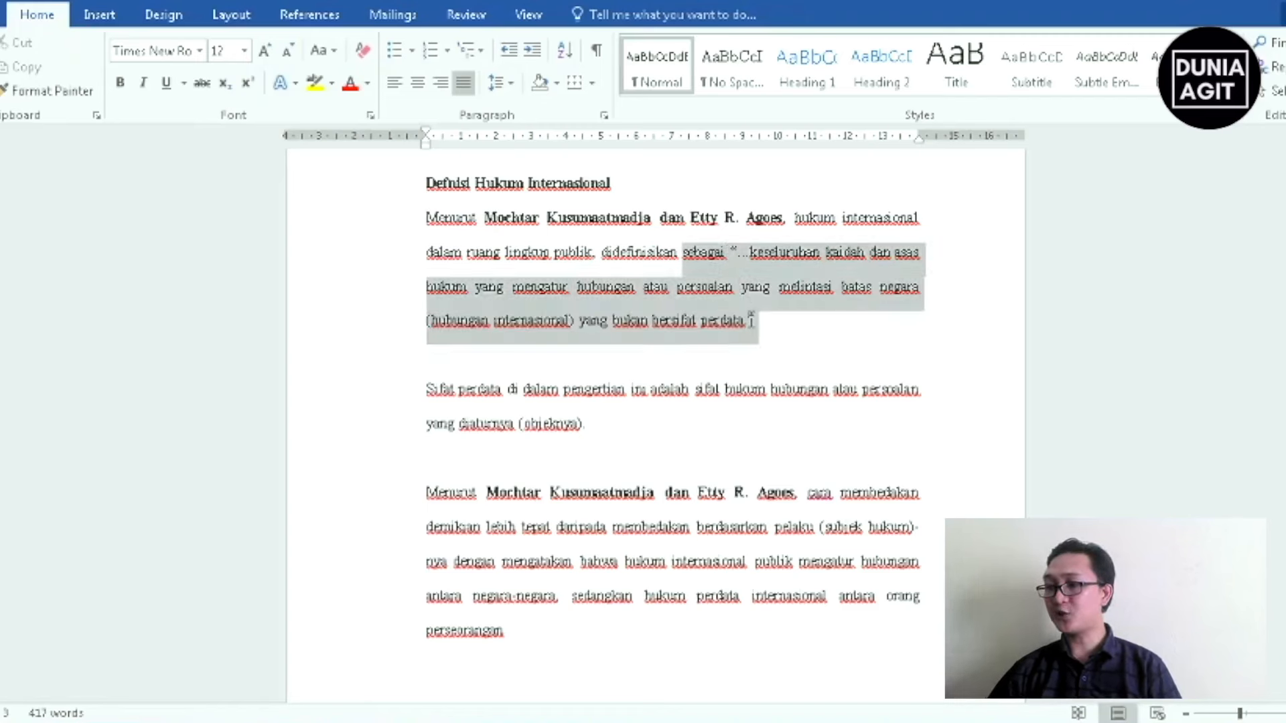
pyautogui.click(883, 337)
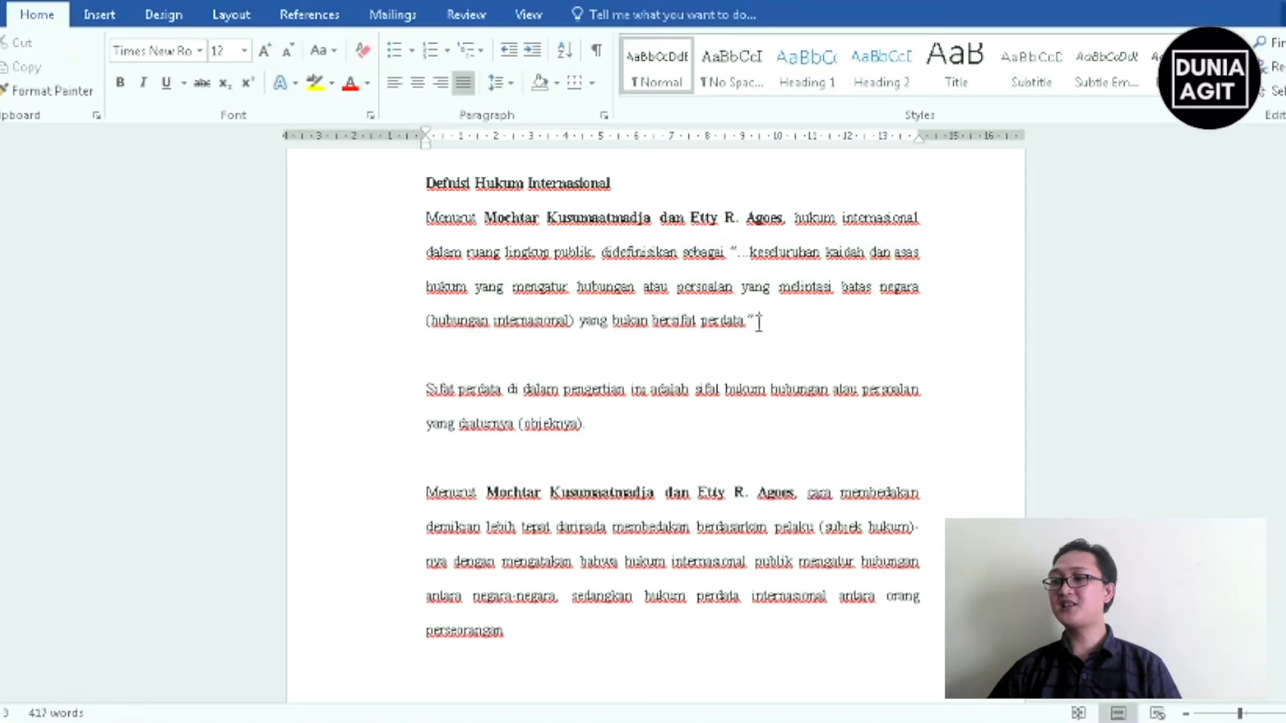
pyautogui.moveTo(757, 323)
pyautogui.mouseDown()
pyautogui.moveTo(805, 337)
pyautogui.moveTo(783, 341)
pyautogui.moveTo(771, 325)
pyautogui.mouseUp()
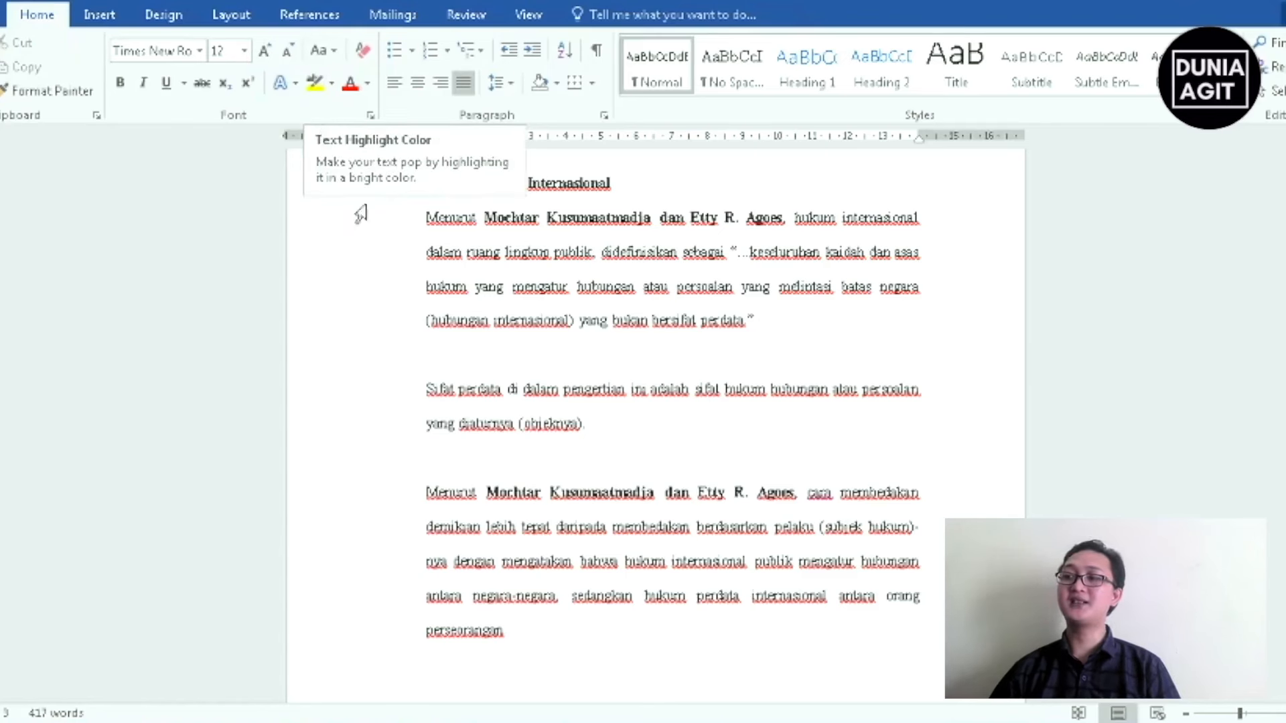
pyautogui.click(316, 20)
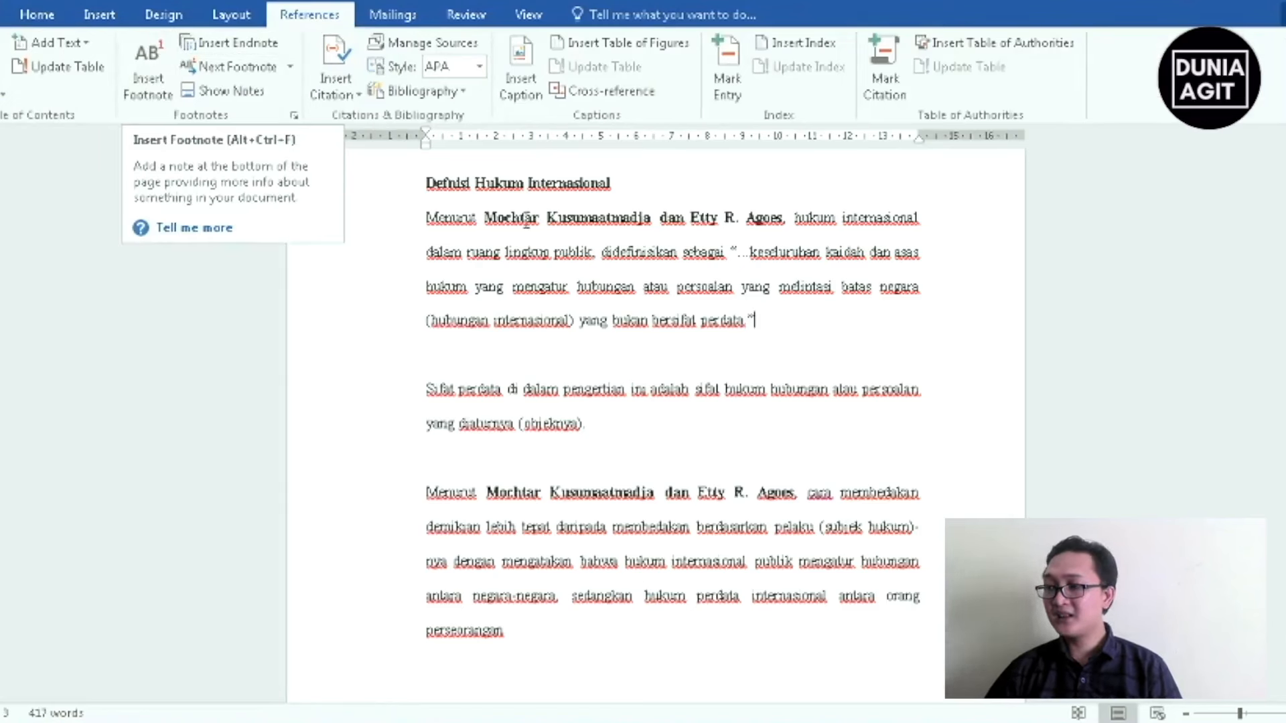
pyautogui.click(755, 320)
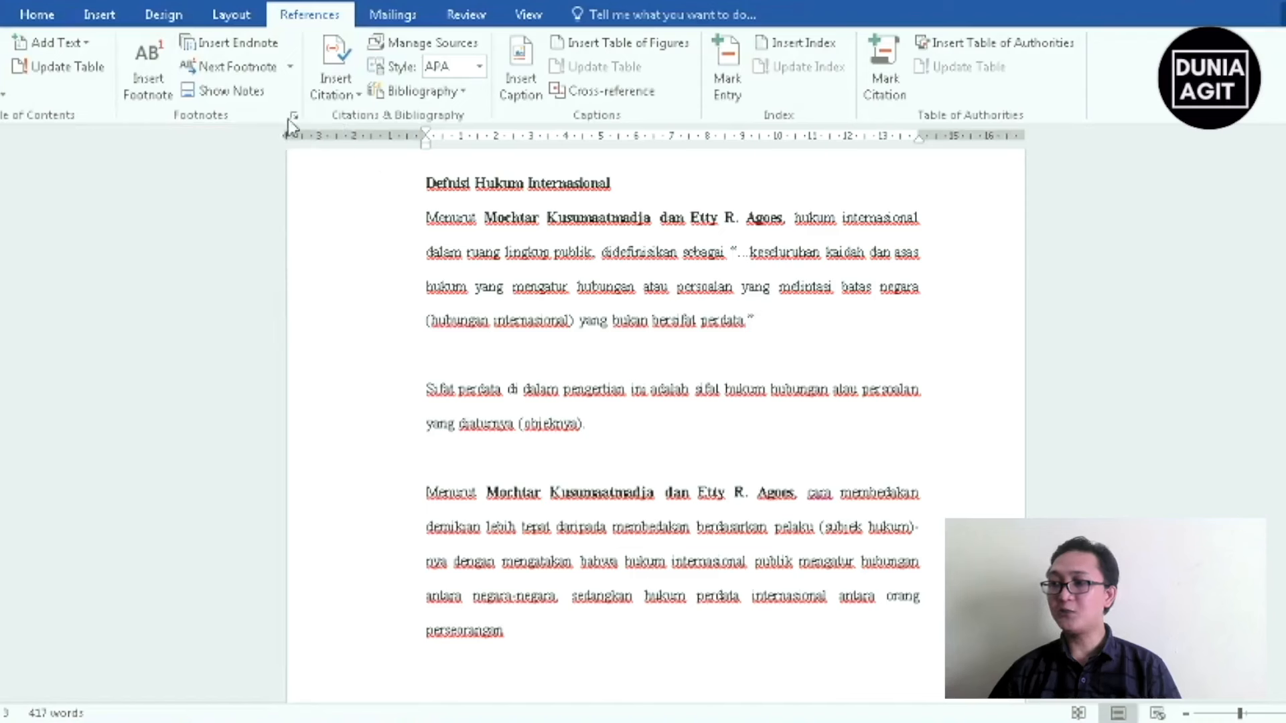
pyautogui.click(142, 74)
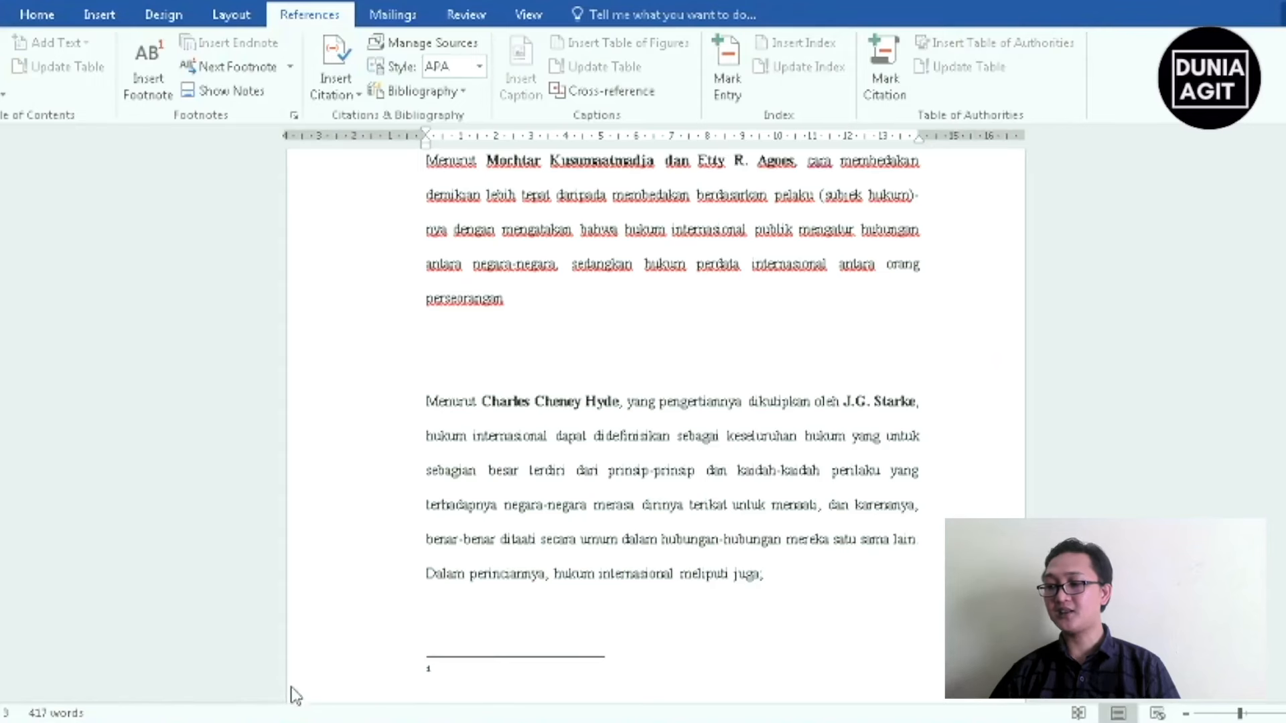
# Switch to the citation list document and copy its first entry, Pengantar Hukum Internasional, hlm. 1-2, into the first footnote.
pyautogui.hotkey('alt', 'Tab')
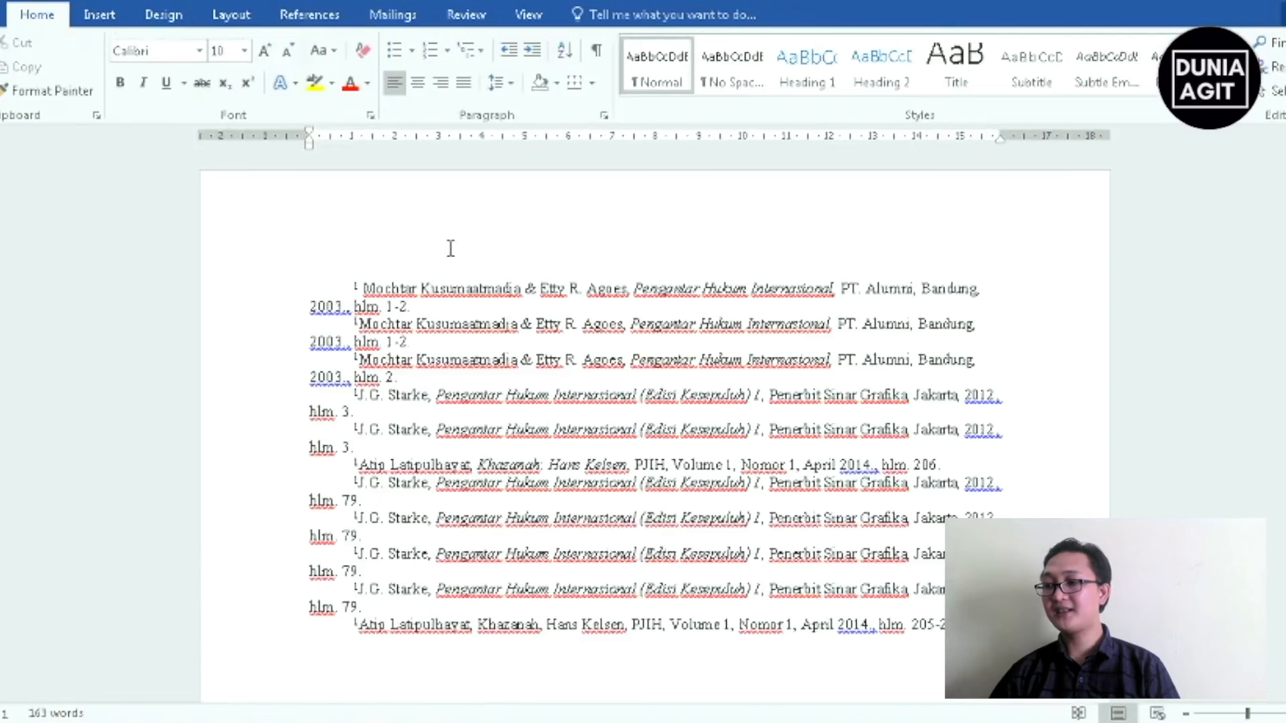
pyautogui.click(362, 289)
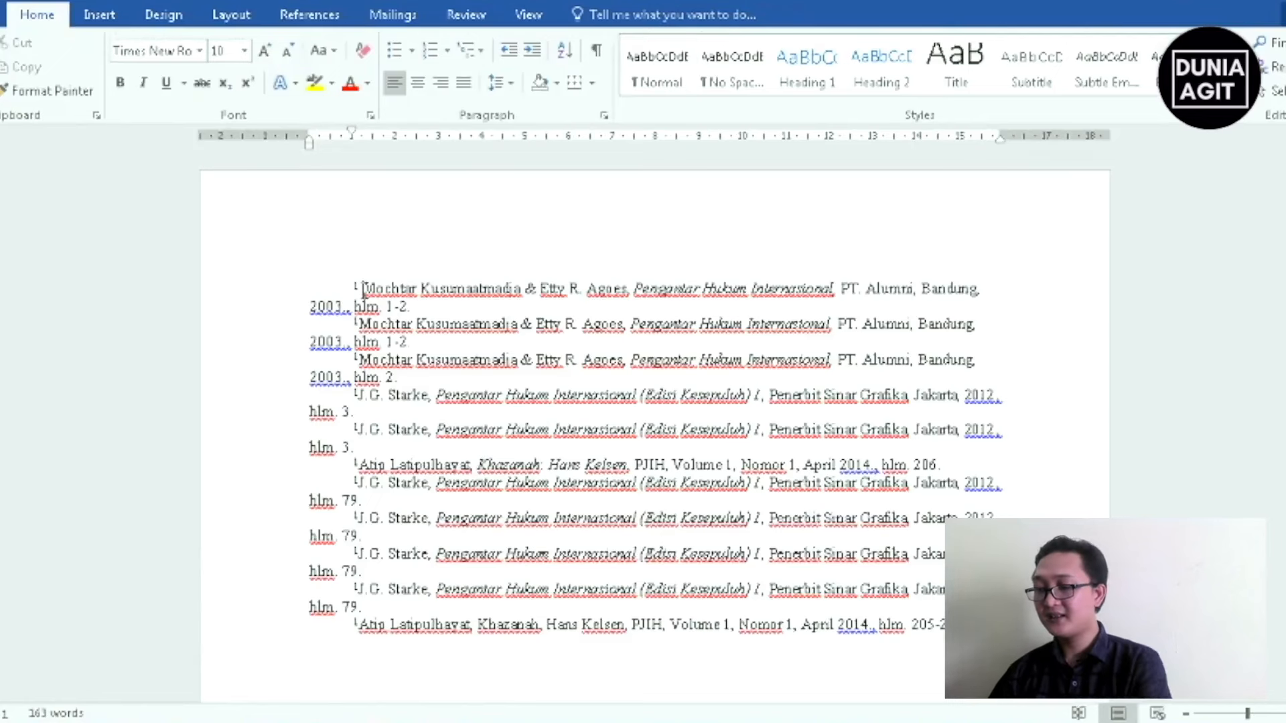
pyautogui.moveTo(362, 289); pyautogui.dragTo(408, 305)
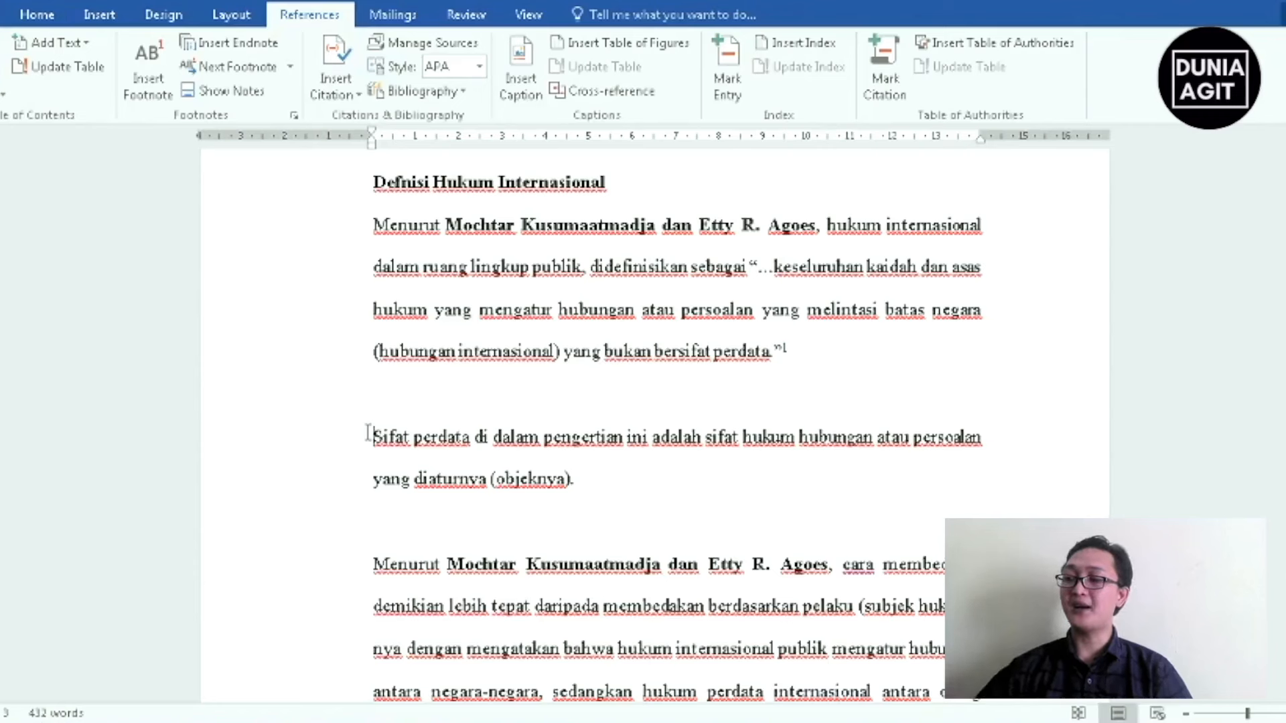
# Join the "Sifat perdata" paragraph to the end of the first definition and insert a second footnote after "(objeknya).".
pyautogui.press('BackSpace')
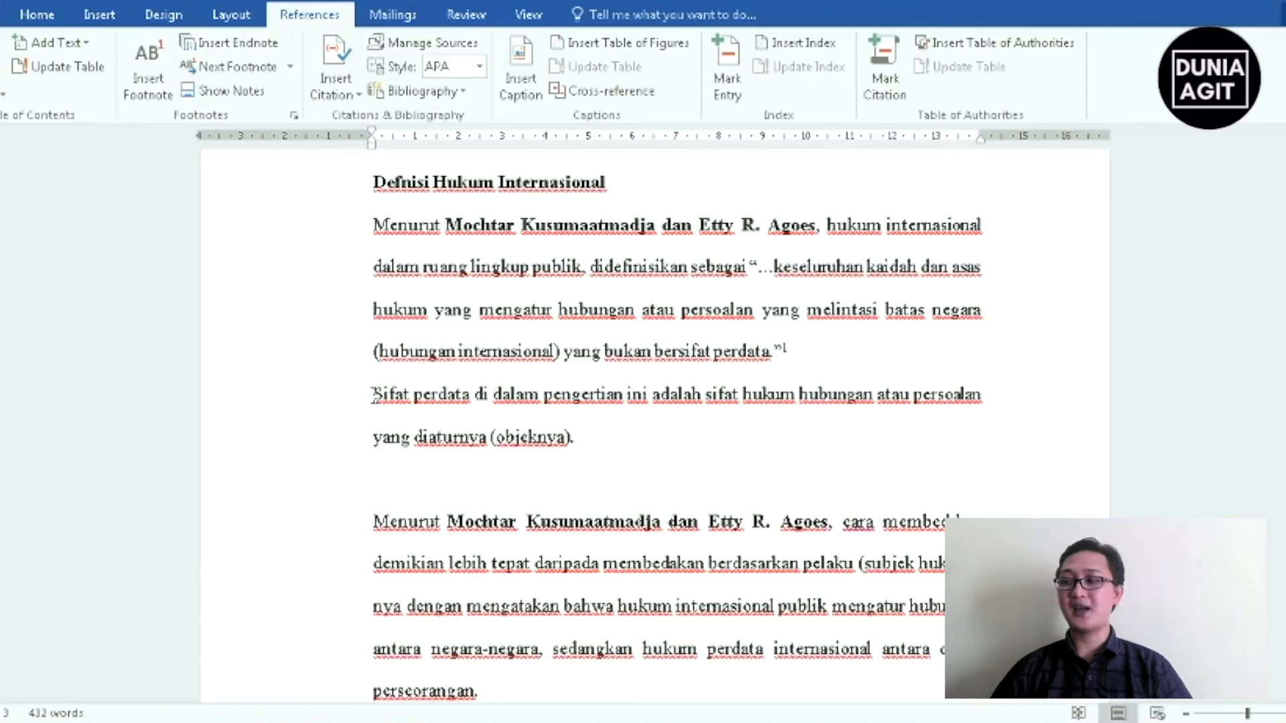
pyautogui.press('BackSpace')
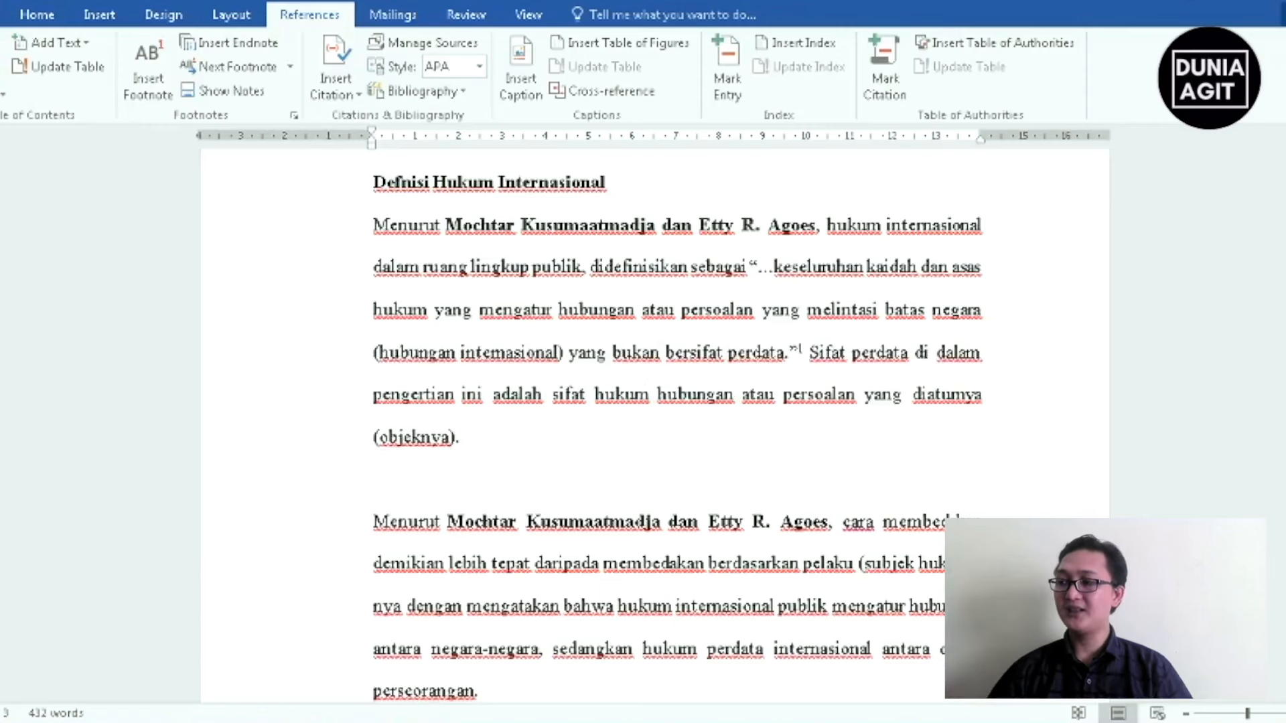
pyautogui.click(488, 441)
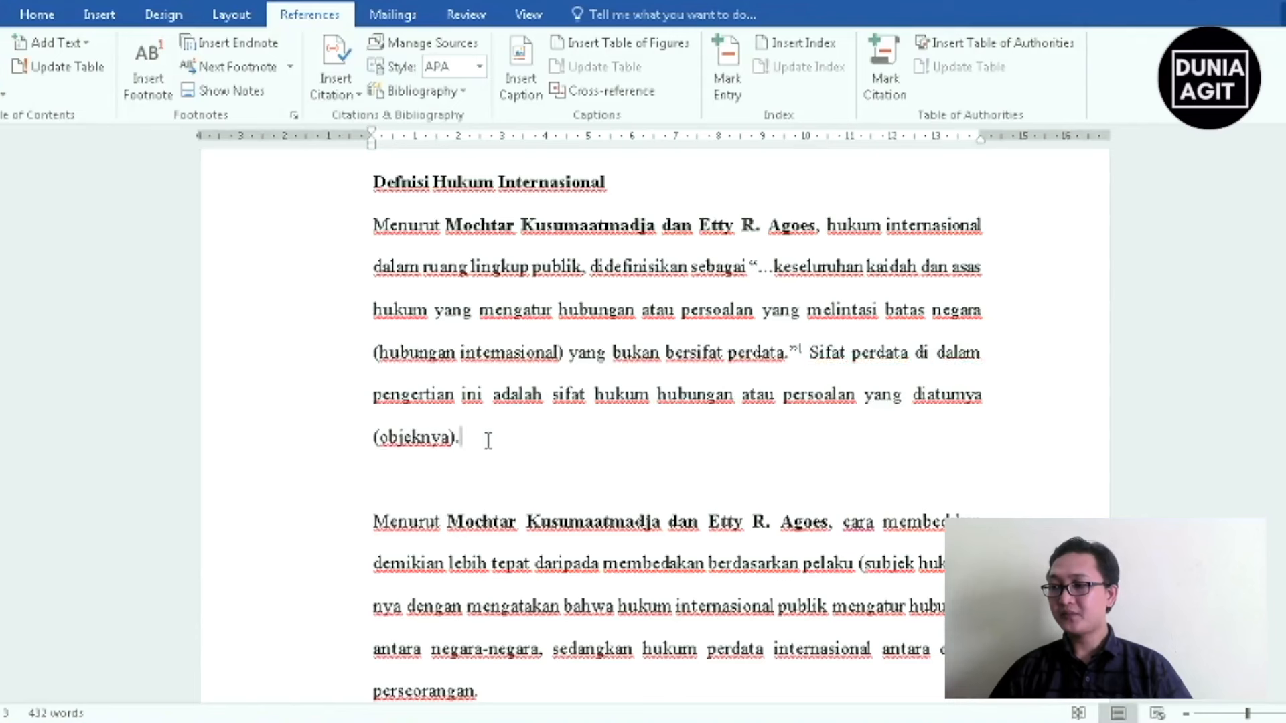
pyautogui.click(154, 67)
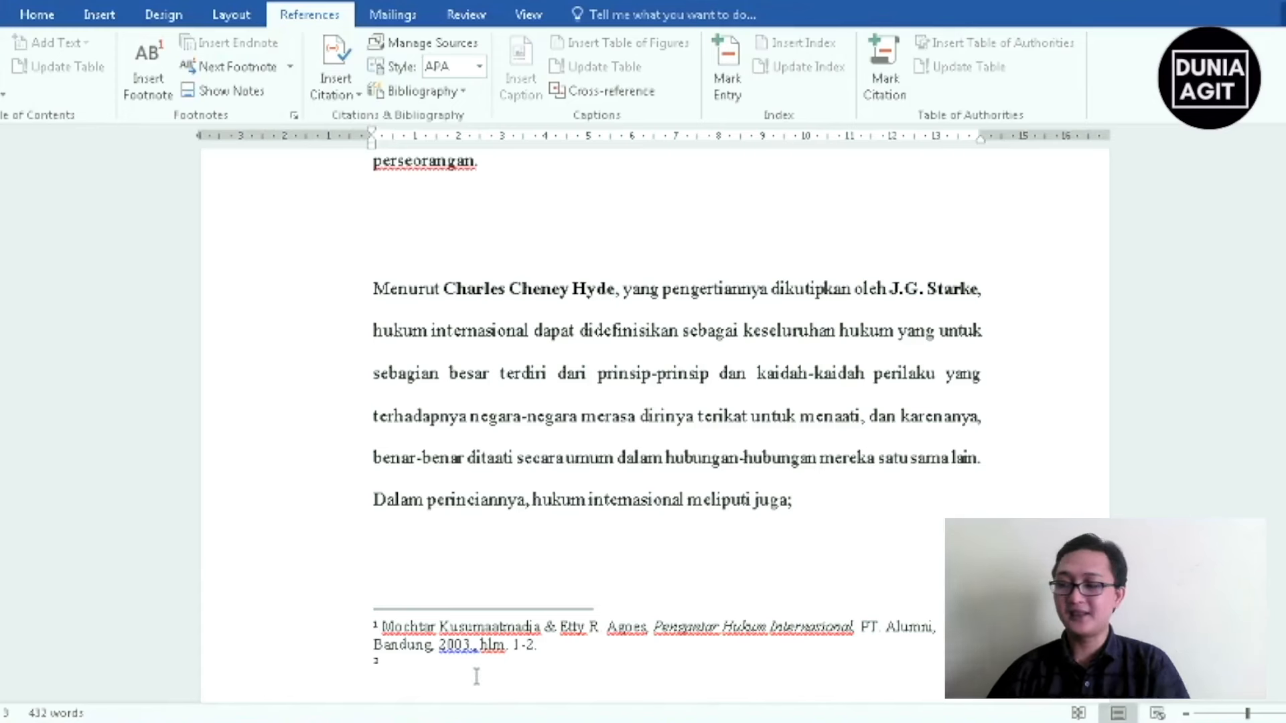
# Enter "Ibid." as the text of the second footnote.
pyautogui.write('Ibi')
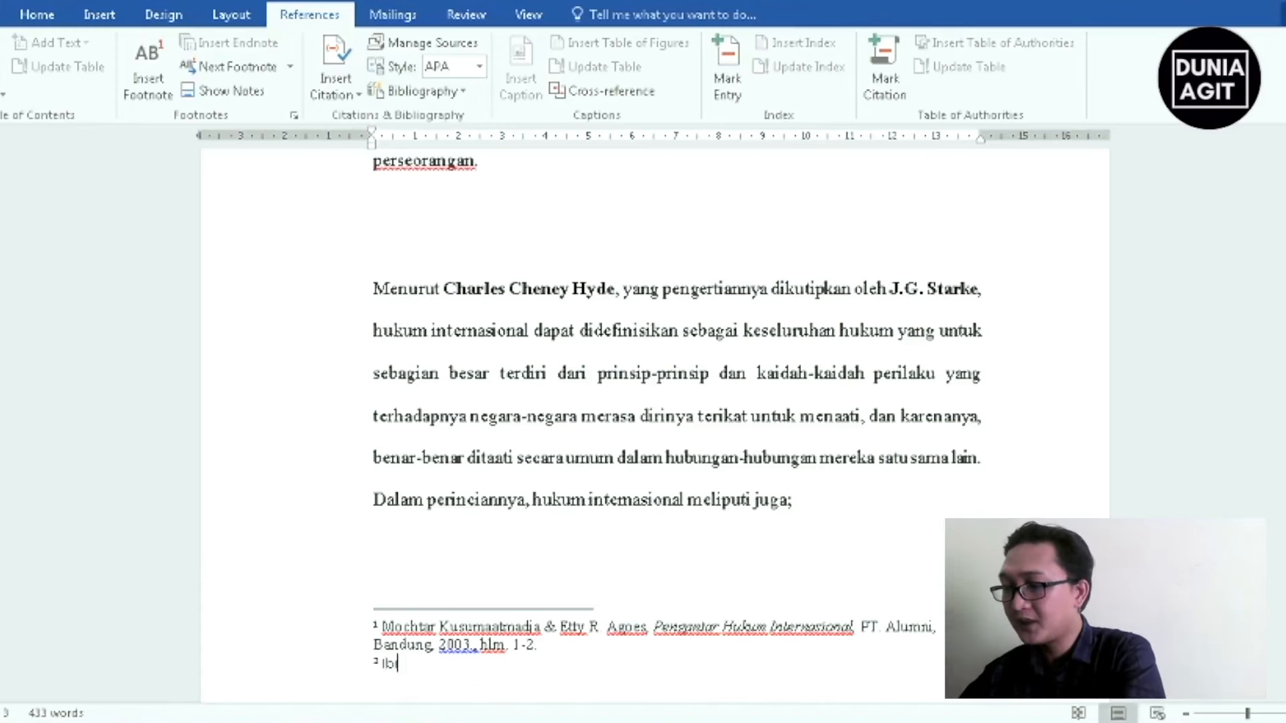
pyautogui.write('d.')
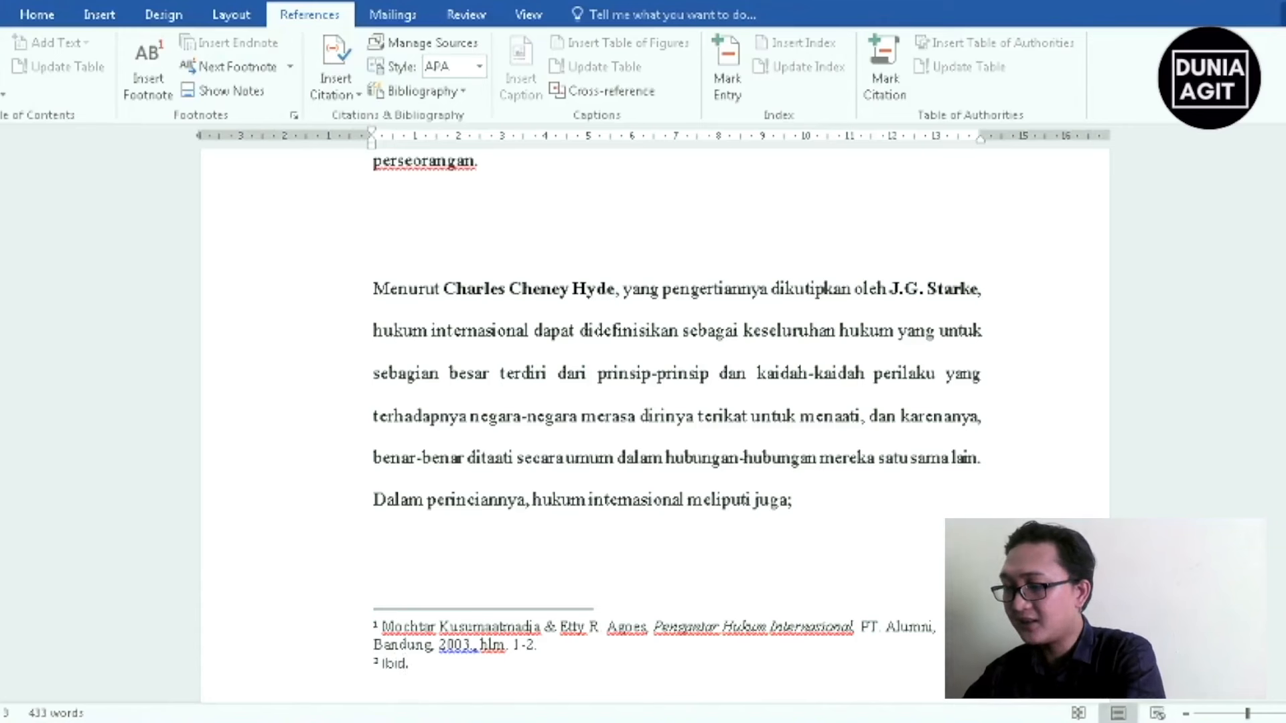
pyautogui.write(',')
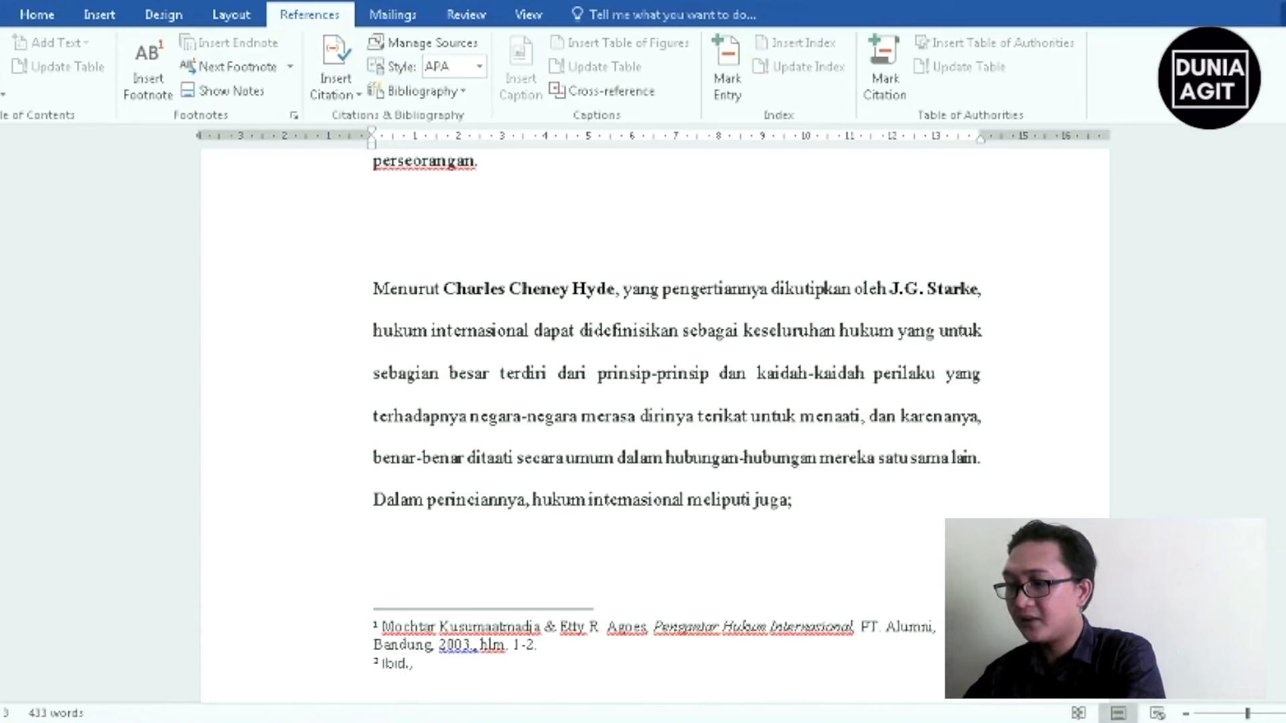
pyautogui.press('BackSpace')
pyautogui.press('BackSpace')
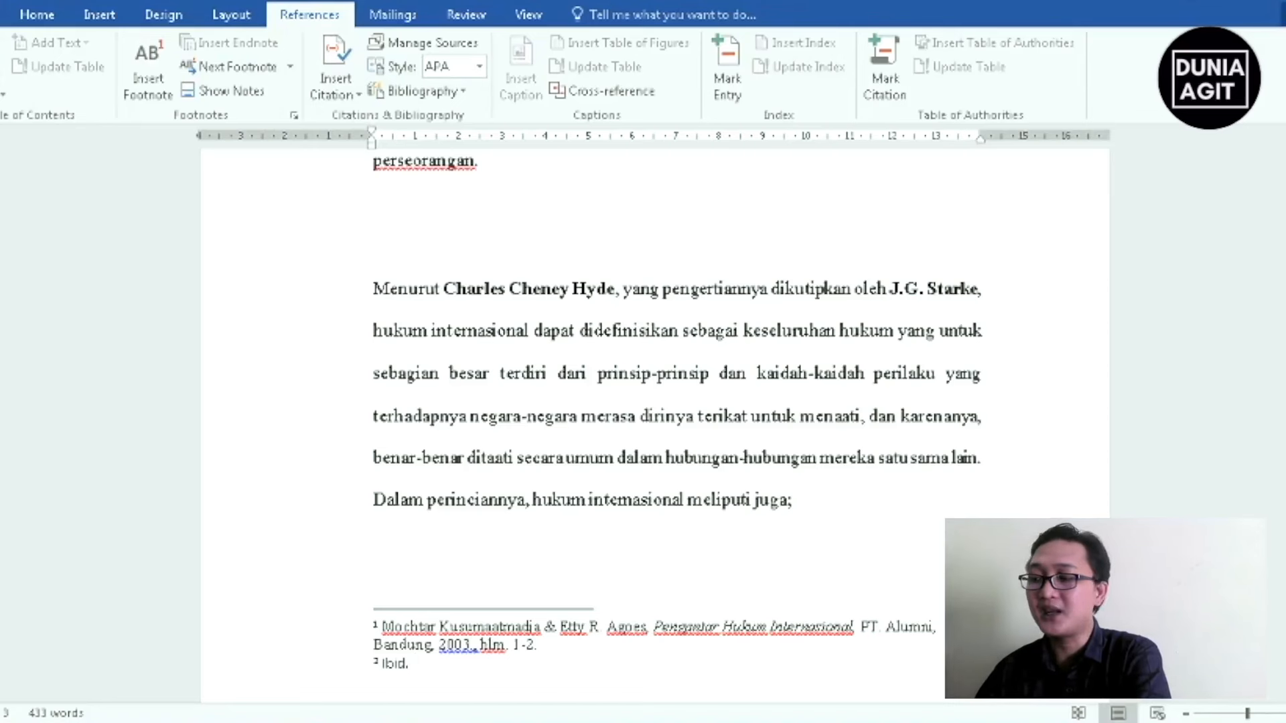
# Append the page reference ", hlm. 3." to "Ibid." in the second footnote.
pyautogui.write(', h')
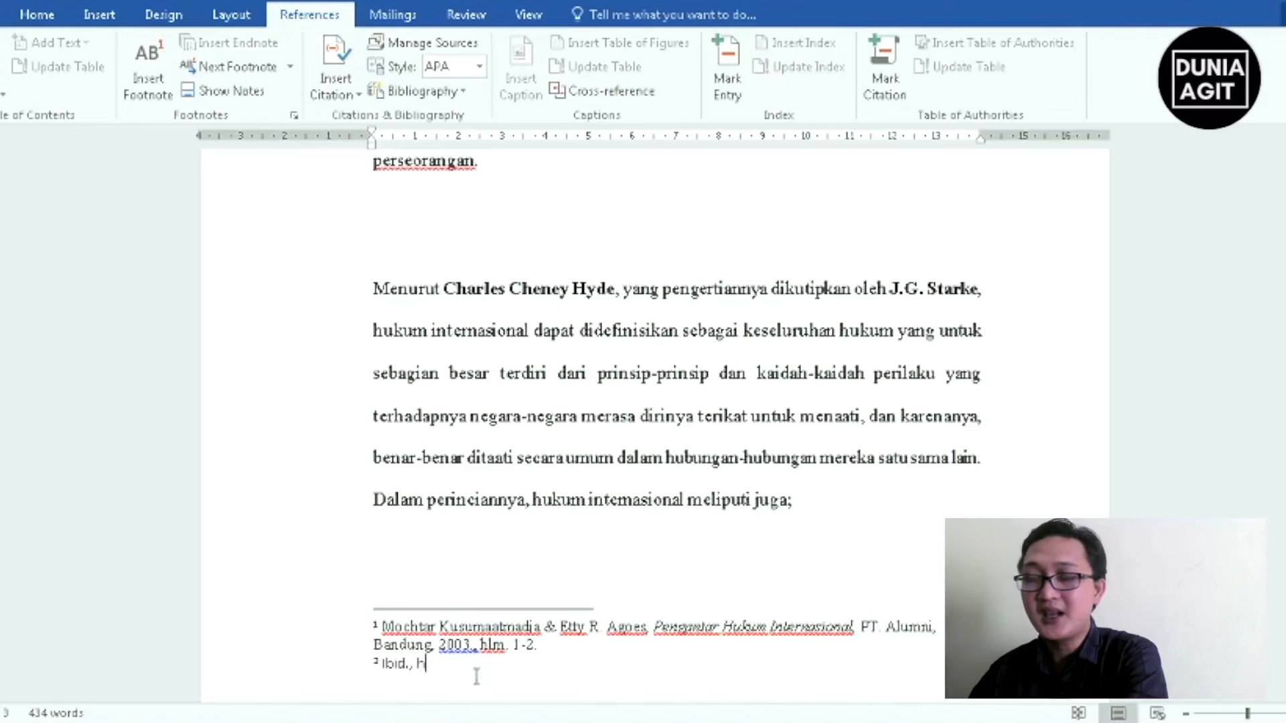
pyautogui.write('lm. ')
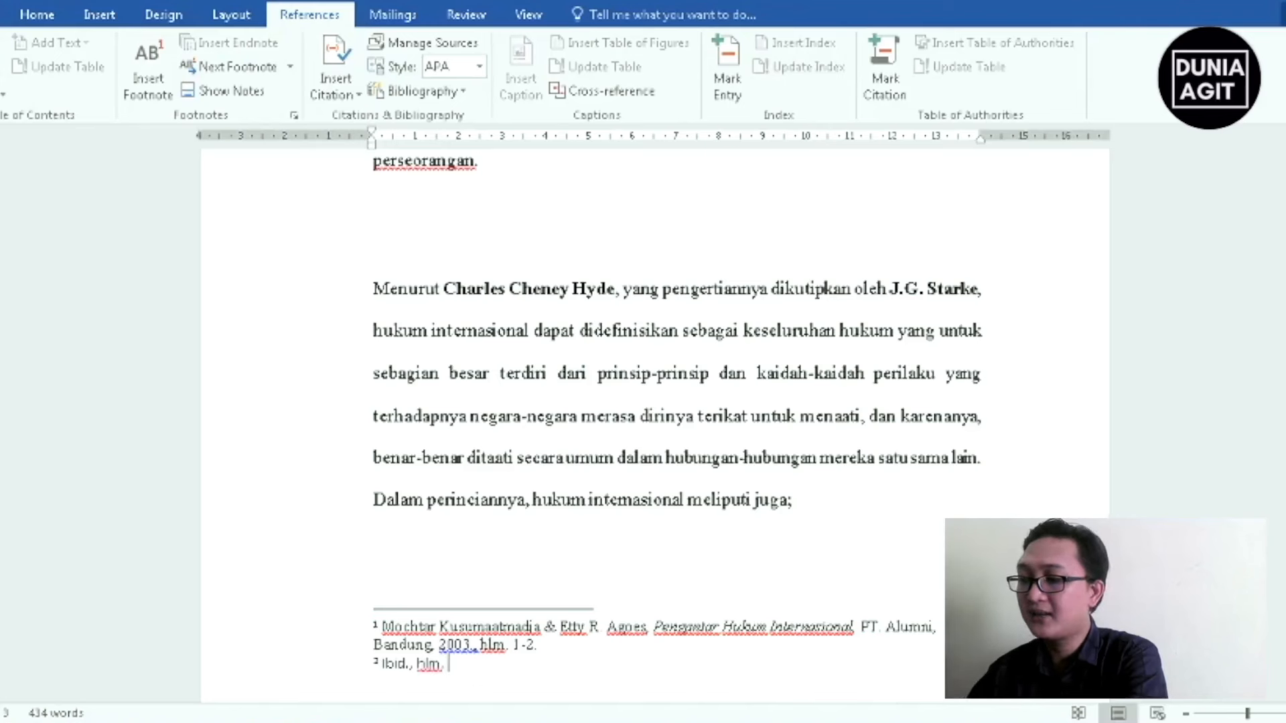
pyautogui.write('3.')
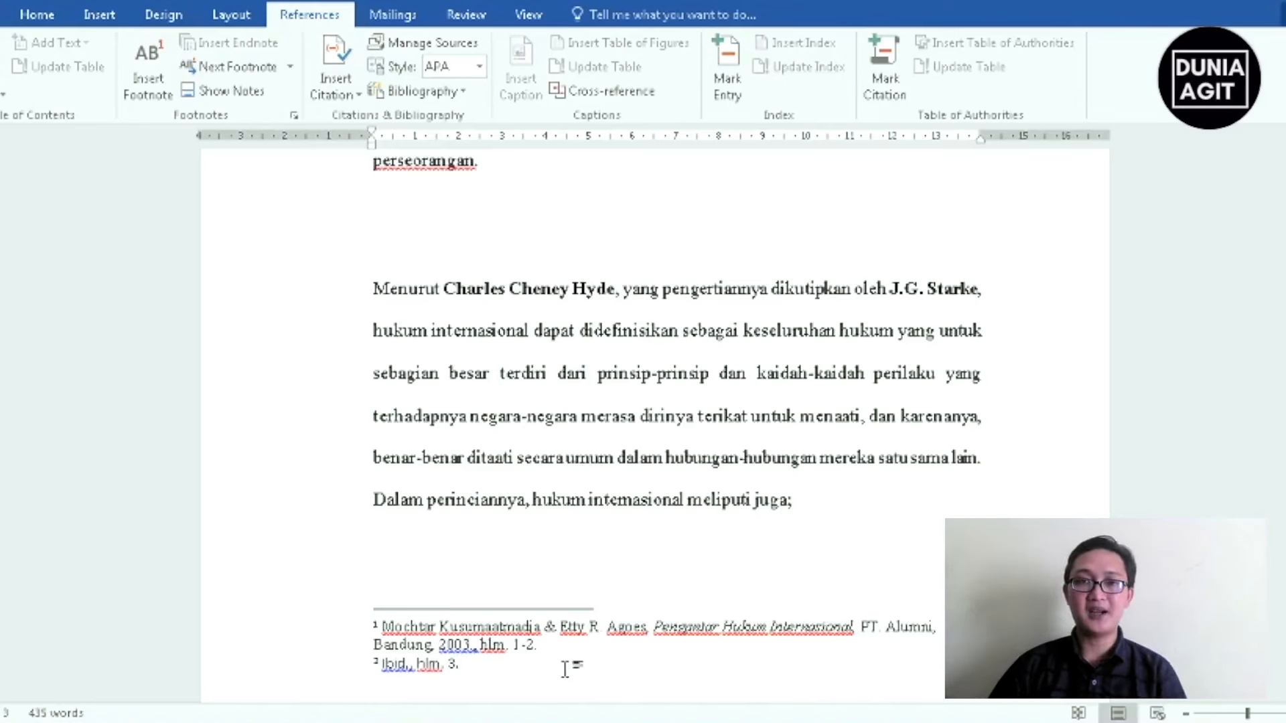
# Delete the page reference from the second footnote, keeping only "Ibid.".
pyautogui.press('BackSpace')
pyautogui.press('BackSpace')
pyautogui.press('BackSpace')
pyautogui.press('BackSpace')
pyautogui.press('BackSpace')
pyautogui.press('BackSpace')
pyautogui.press('BackSpace')
pyautogui.press('BackSpace')
pyautogui.press('BackSpace')
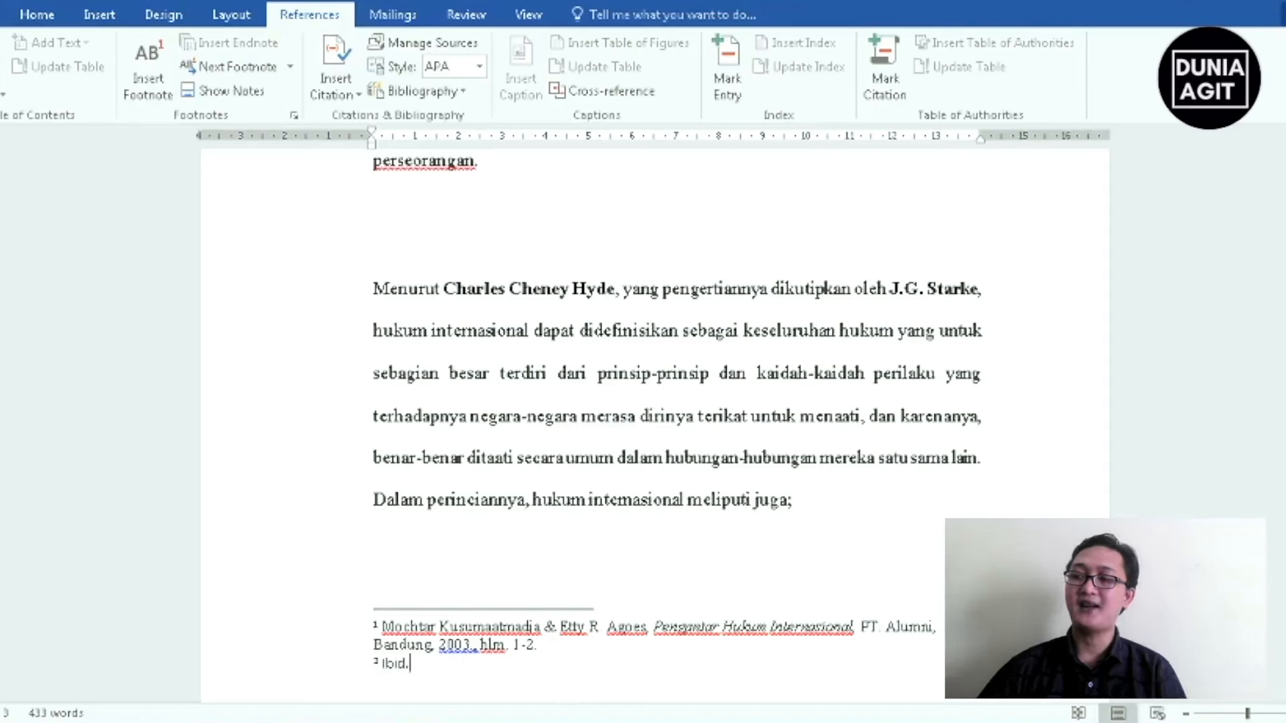